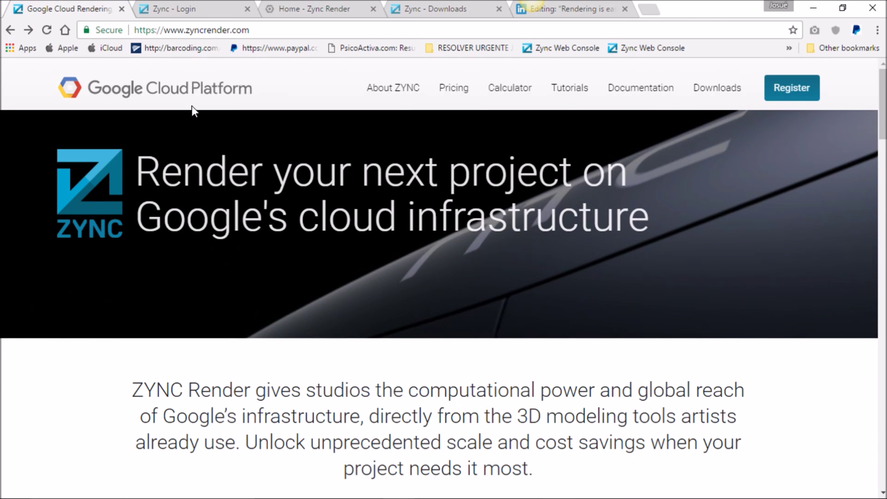
# Step: Review the Zync Render home page down to the Select Customers section and open the registration
pyautogui.scroll(-5, 397, 303)
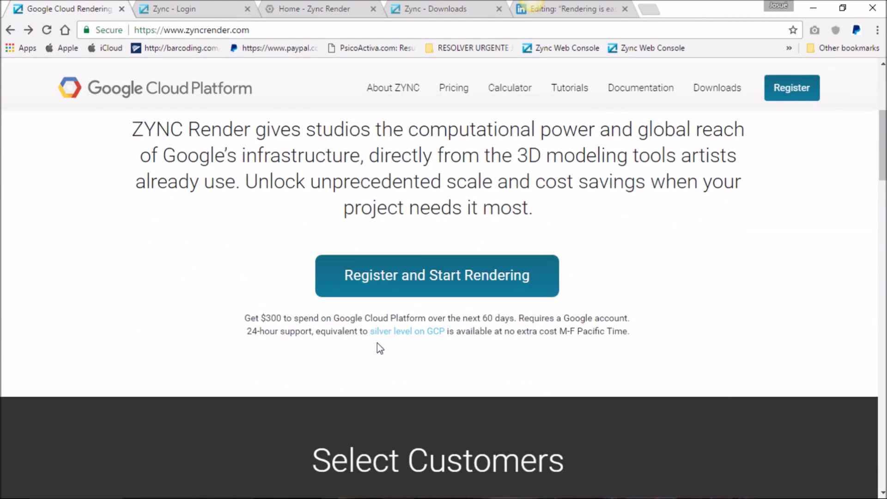
pyautogui.scroll(-3, 375, 339)
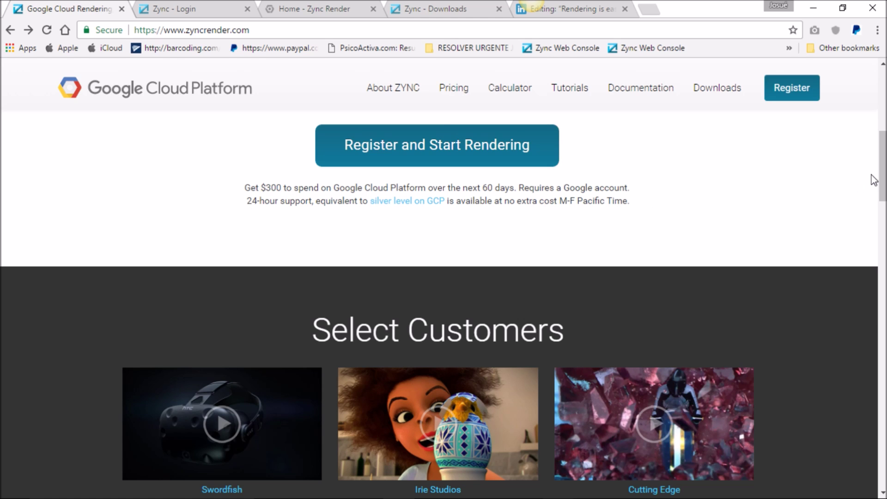
pyautogui.click(794, 94)
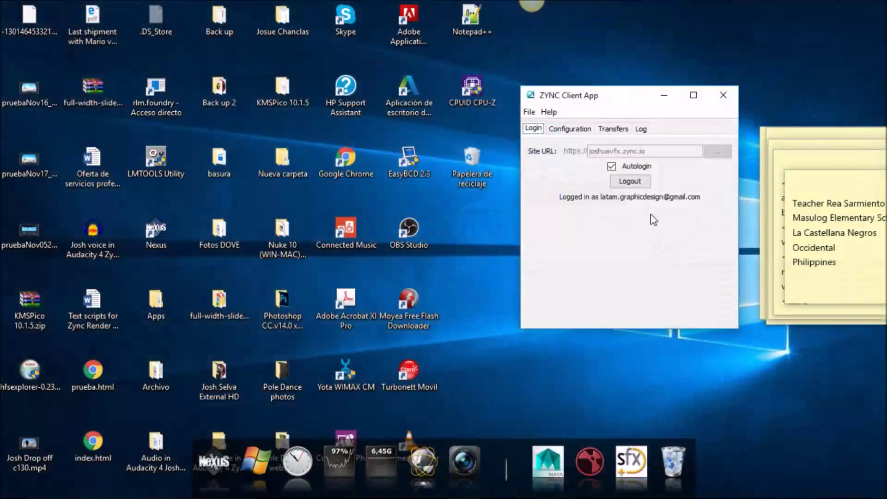
# Step: Move the ZYNC Client App window higher on the desktop, and look up the Render on ZYNC command in NukeX
pyautogui.moveTo(609, 95); pyautogui.dragTo(614, 68)
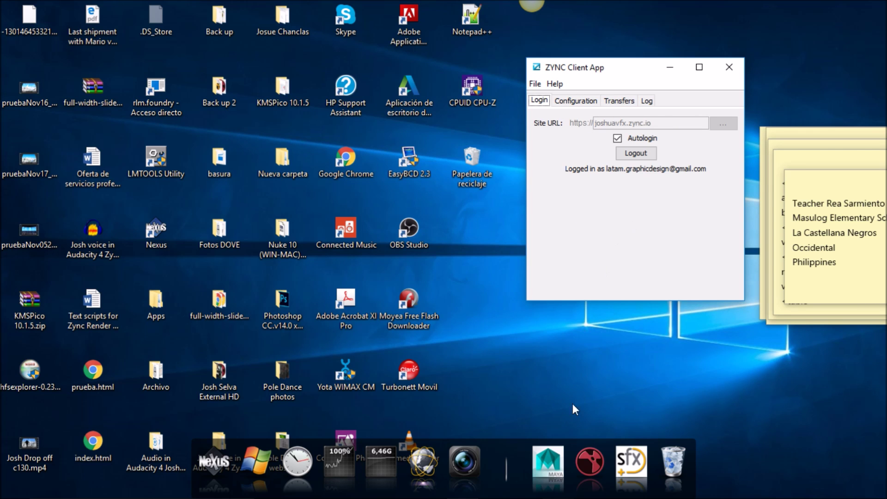
pyautogui.click(623, 486)
pyautogui.click(670, 446)
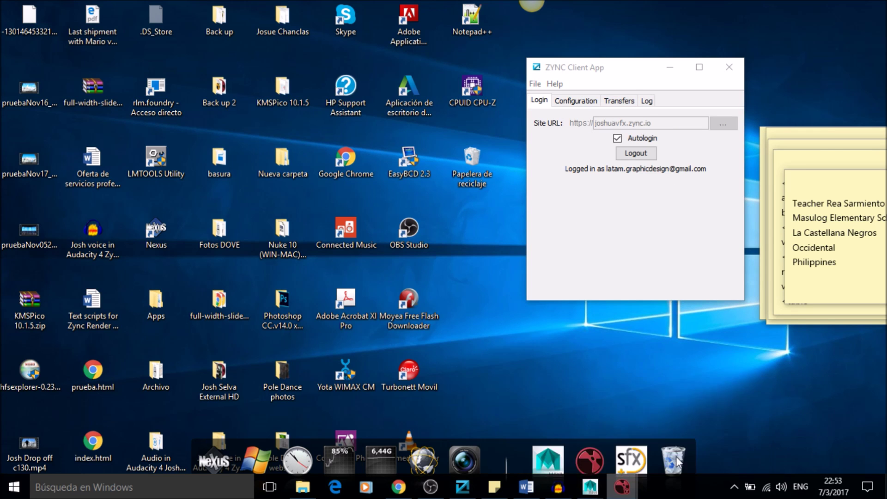
pyautogui.click(162, 27)
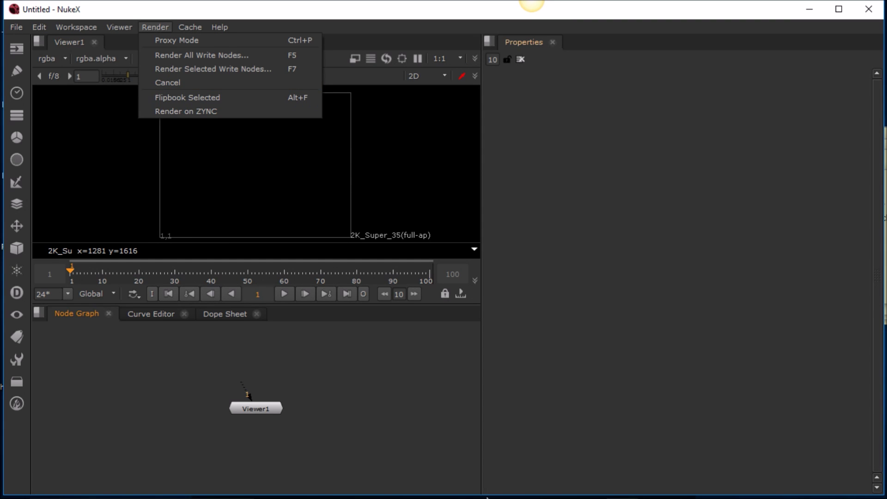
pyautogui.moveTo(590, 494)
pyautogui.click(649, 432)
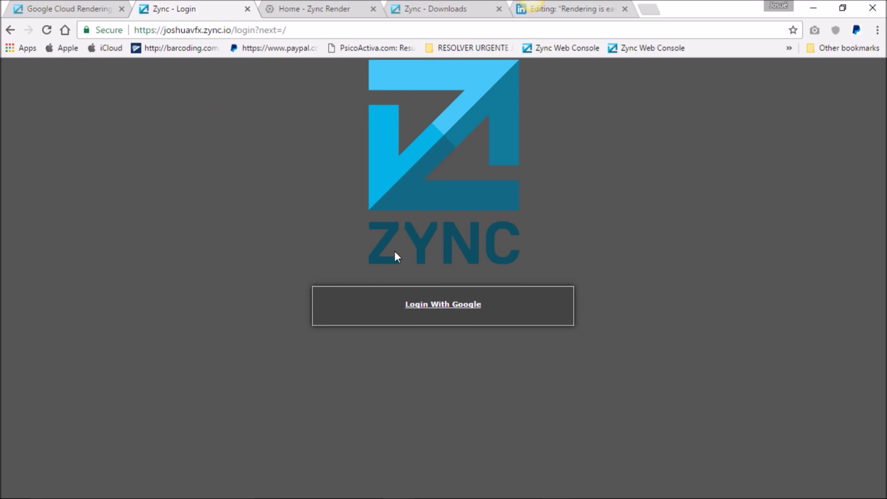
# Step: Log in to the Zync site with the business Google account, and open the Zync Render project's detailed charges in Google Cloud Platform
pyautogui.click(429, 302)
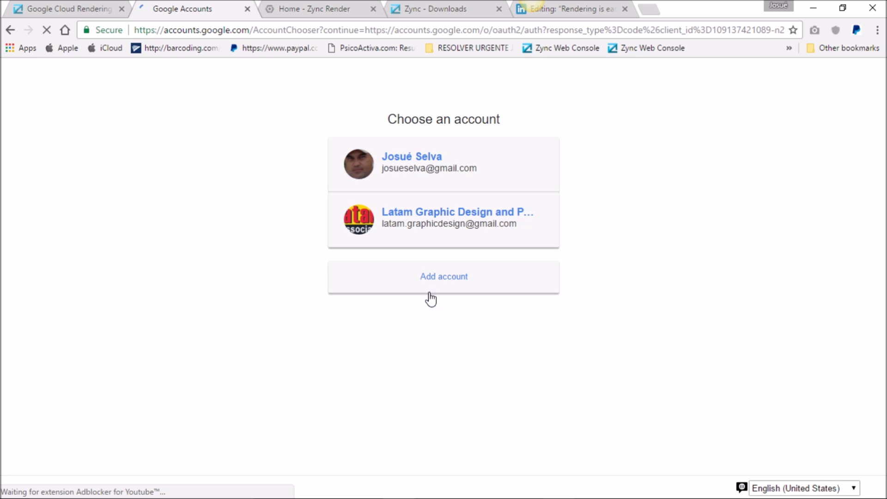
pyautogui.click(424, 215)
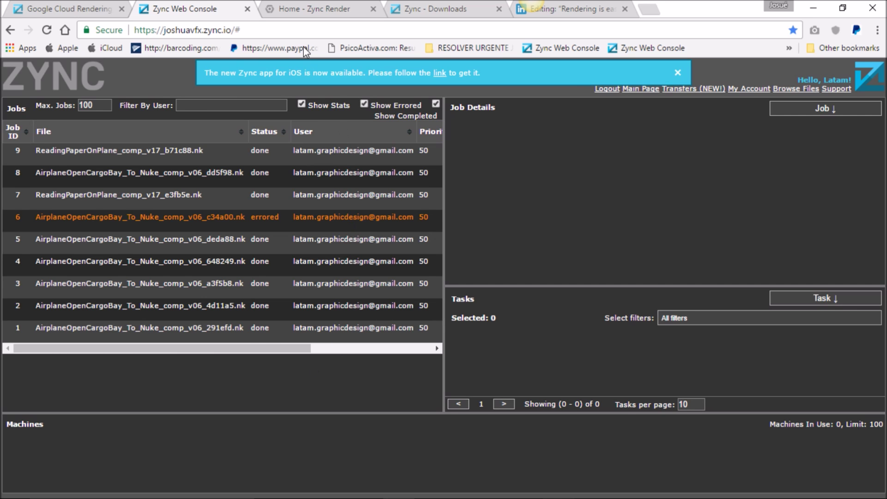
pyautogui.click(296, 10)
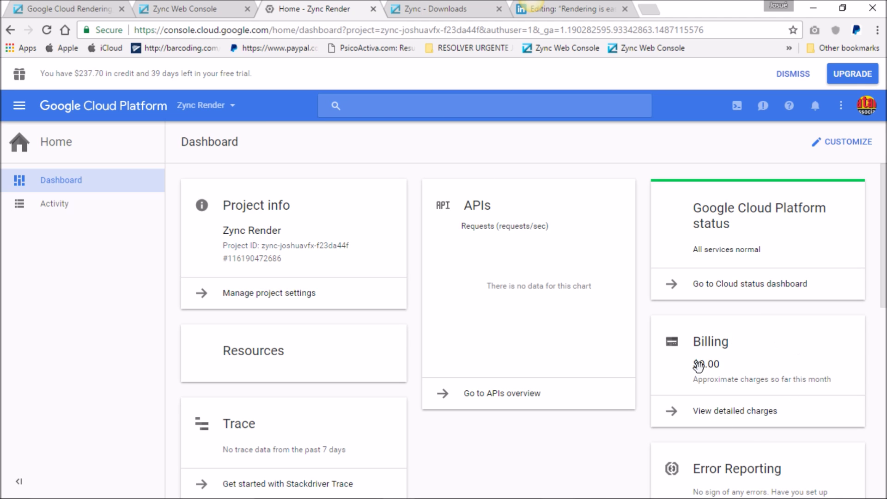
pyautogui.click(754, 422)
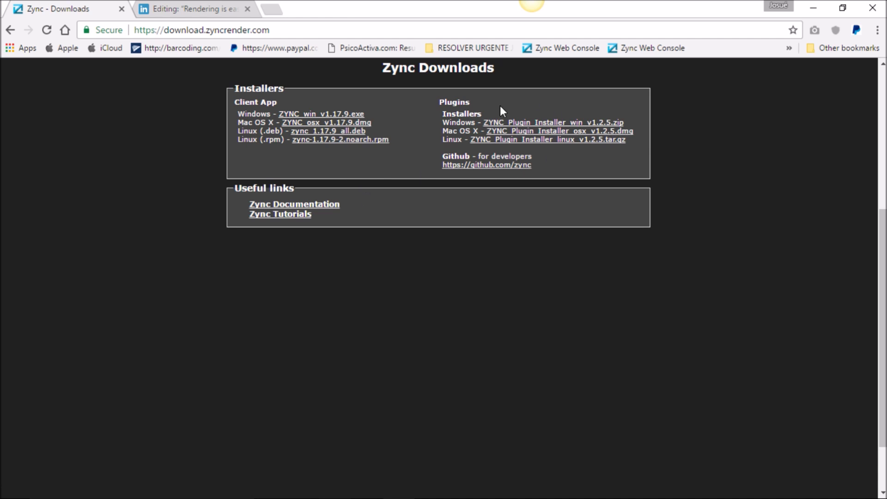
# Step: Bring the ZYNC Client App to the front, and show the Render on ZYNC command in the untitled NukeX script
pyautogui.moveTo(426, 485)
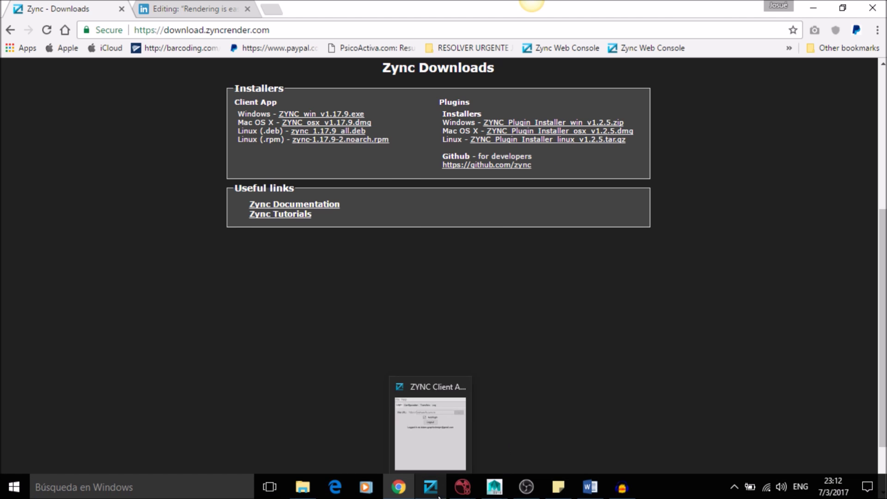
pyautogui.click(431, 429)
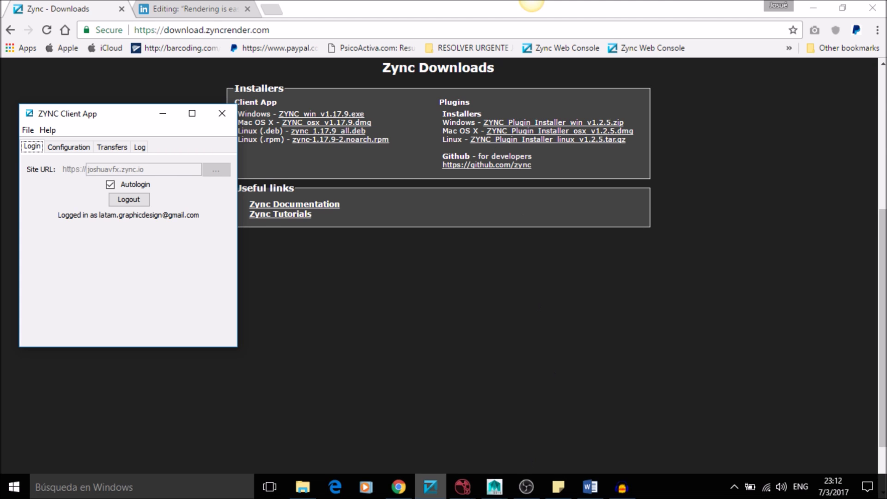
pyautogui.click(463, 488)
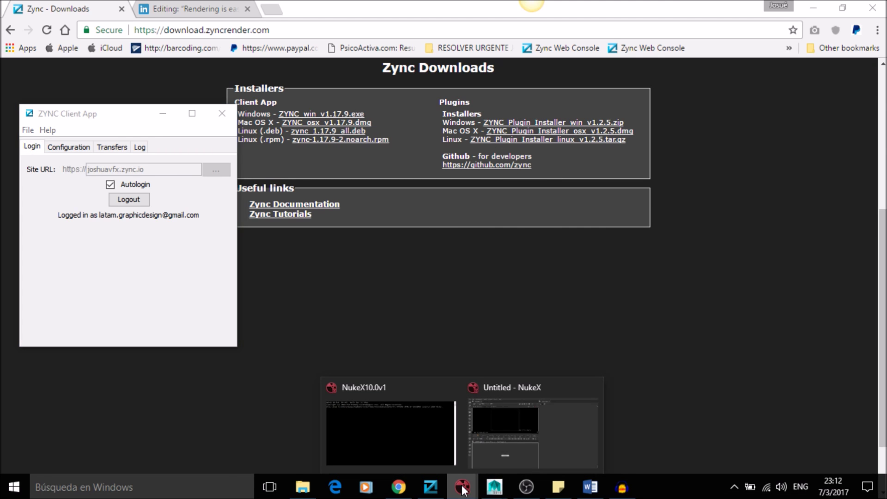
pyautogui.click(546, 446)
pyautogui.click(155, 28)
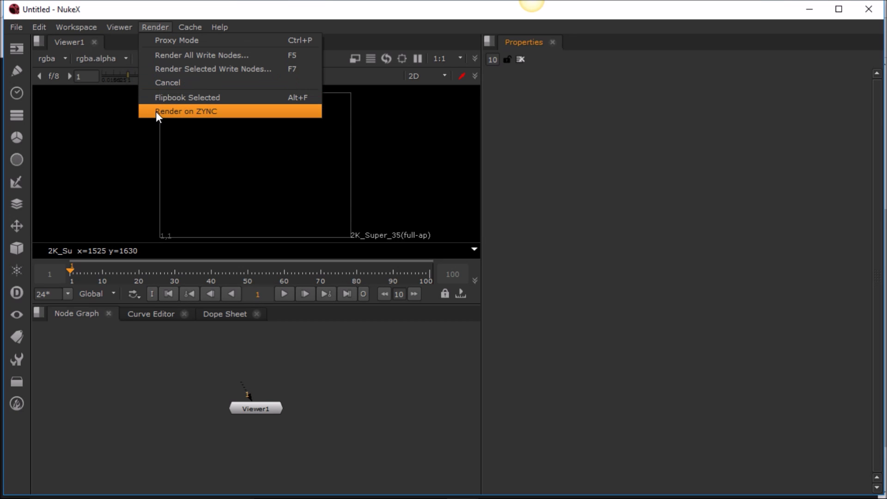
# Step: Switch from NukeX to the Maya window
pyautogui.moveTo(416, 497)
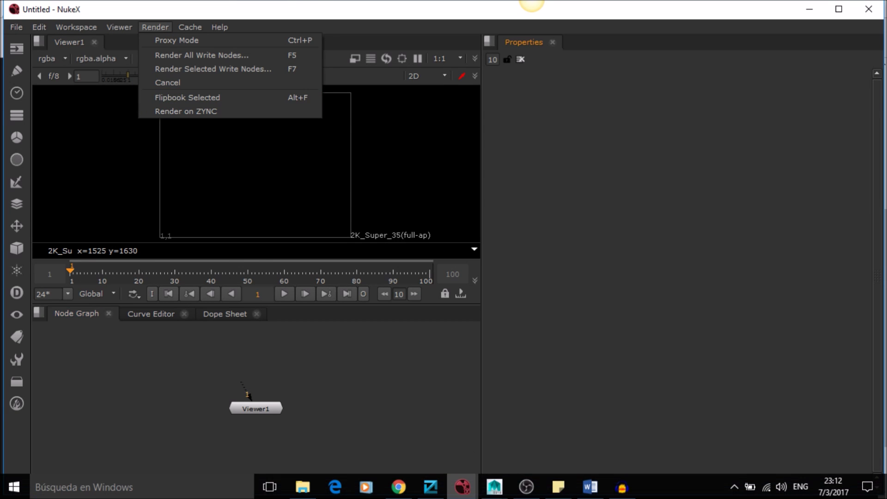
pyautogui.click(495, 488)
pyautogui.click(546, 398)
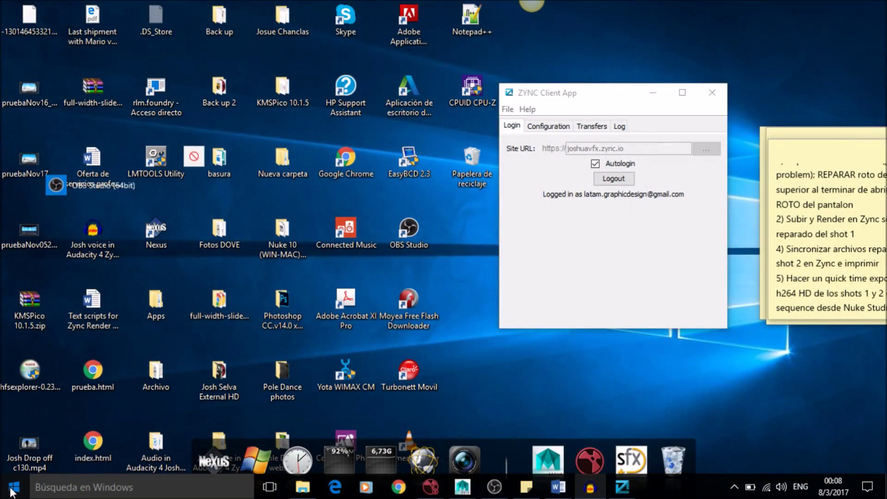
# Step: Locate the Zync launcher among the installed programs and return to the running ZYNC Client App
pyautogui.click(13, 488)
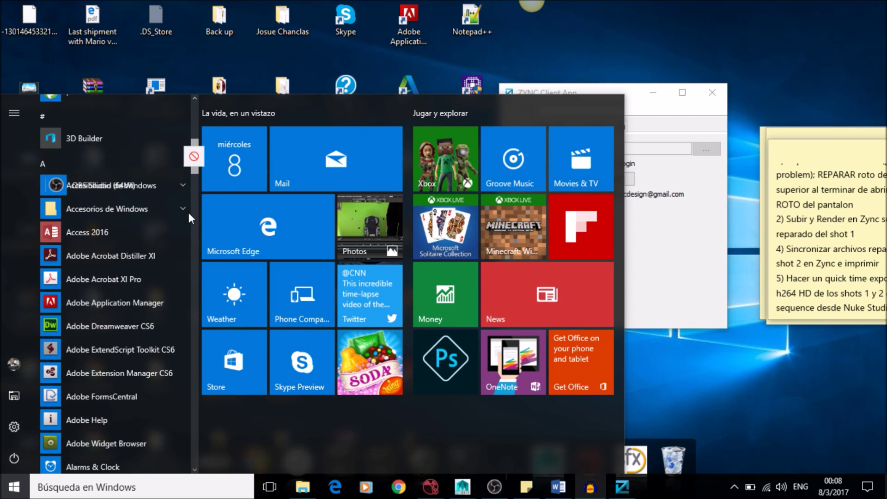
pyautogui.scroll(-20, 188, 210)
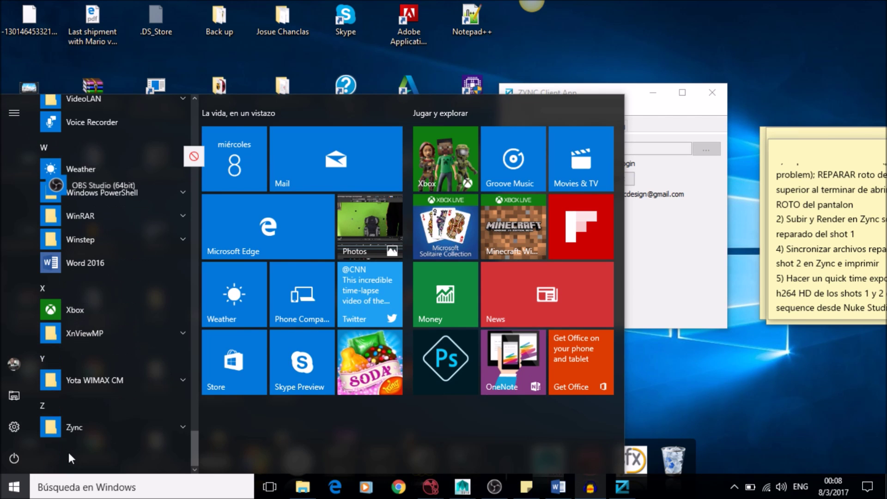
pyautogui.click(69, 428)
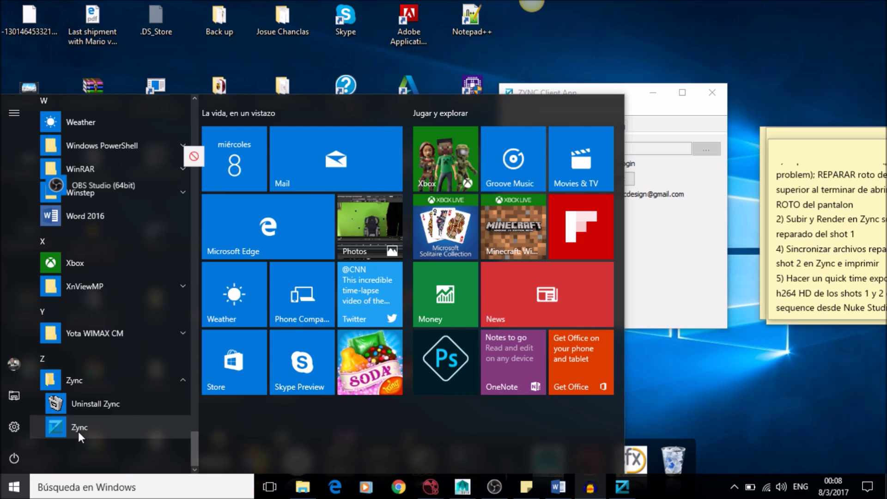
pyautogui.moveTo(624, 492)
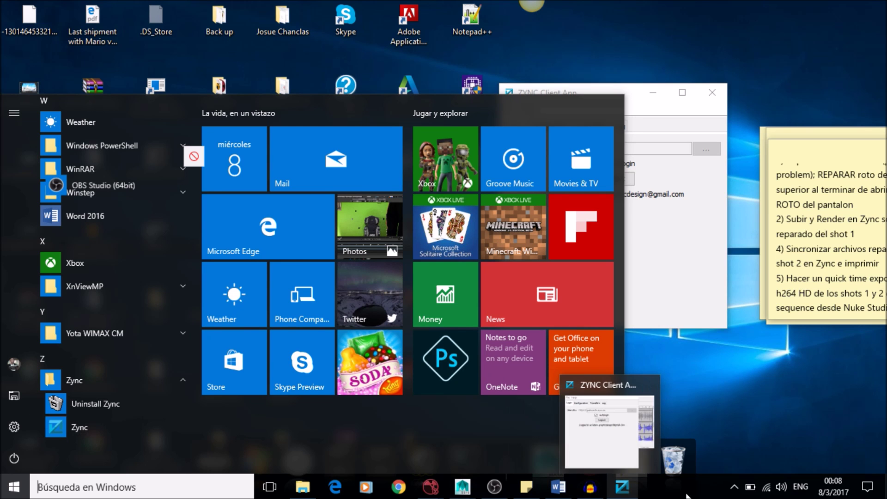
pyautogui.click(624, 491)
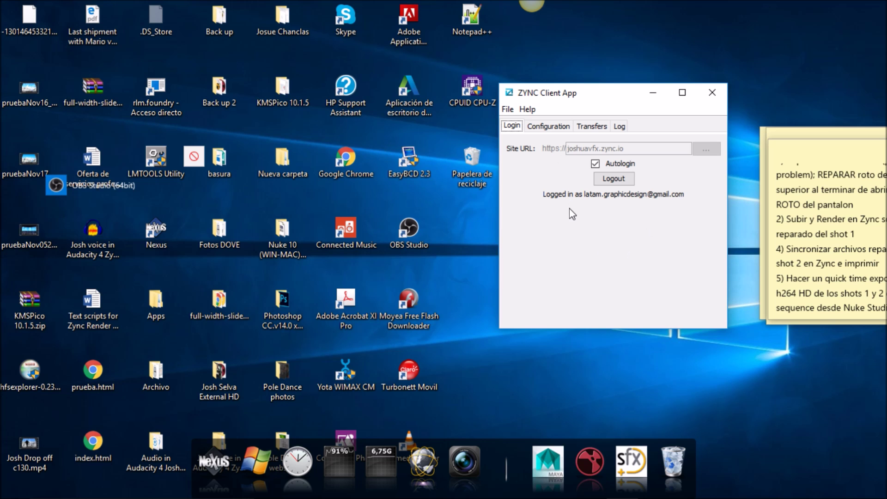
# Step: Switch to ReadingPaperOnPlane_comp_v17.nk in NukeX and open its Zync Render submission settings with Render on ZYNC
pyautogui.moveTo(431, 487)
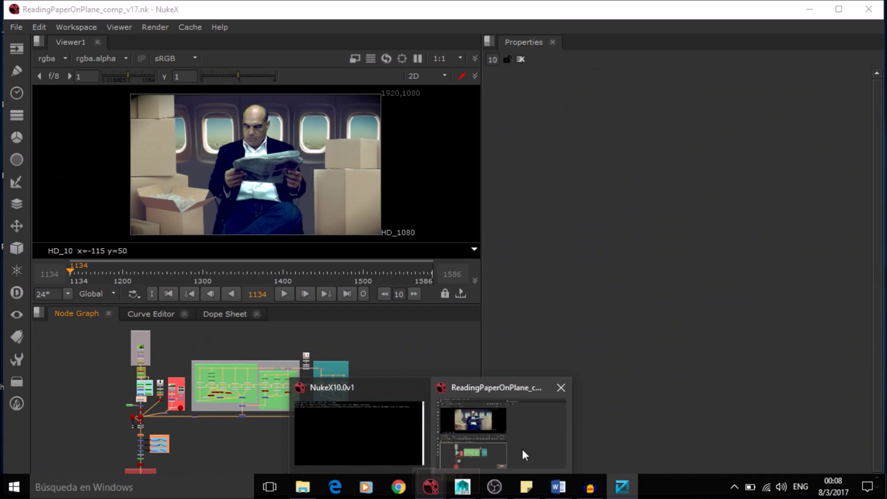
pyautogui.click(522, 449)
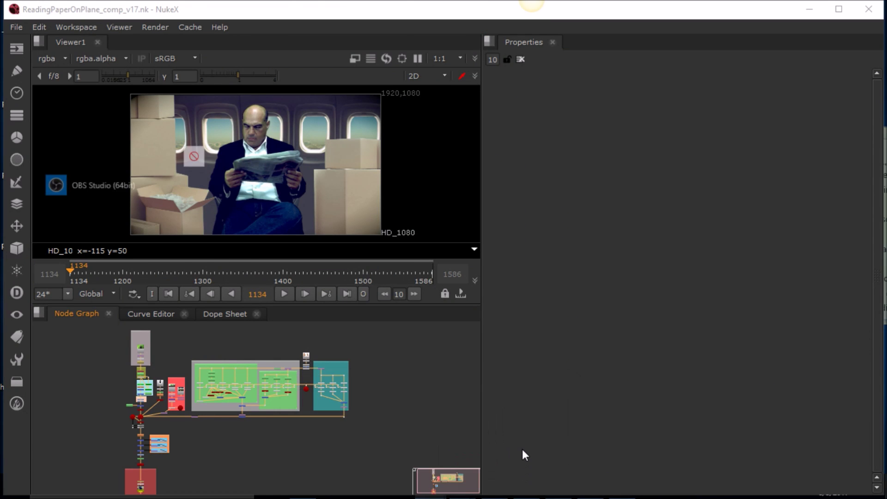
pyautogui.click(431, 486)
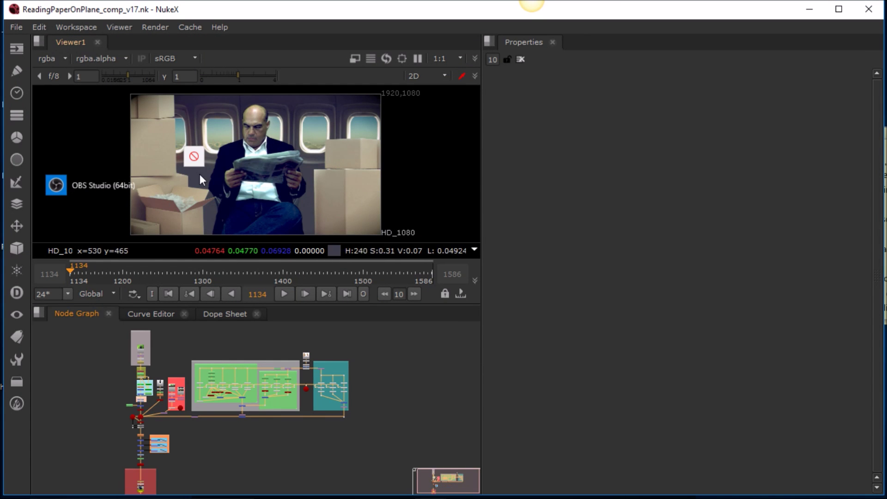
pyautogui.click(155, 27)
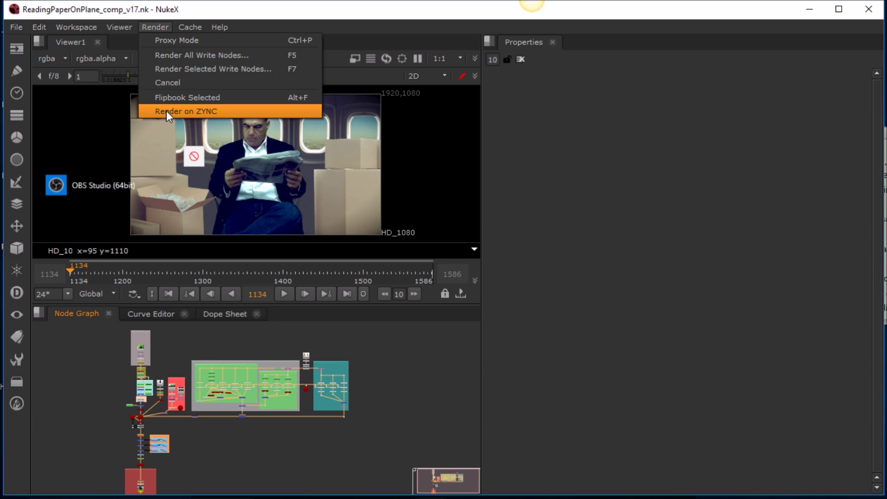
pyautogui.click(198, 113)
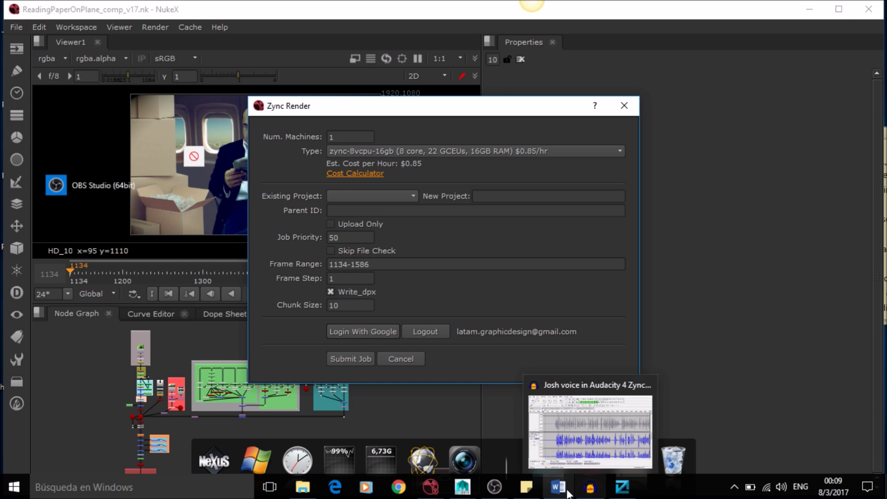
# Step: Switch to Maya and examine the Zync Submit settings
pyautogui.moveTo(463, 487)
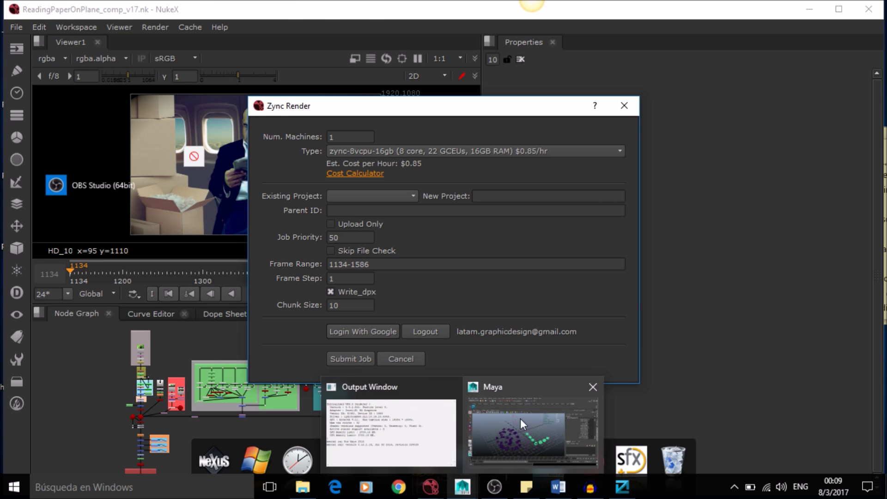
pyautogui.click(532, 386)
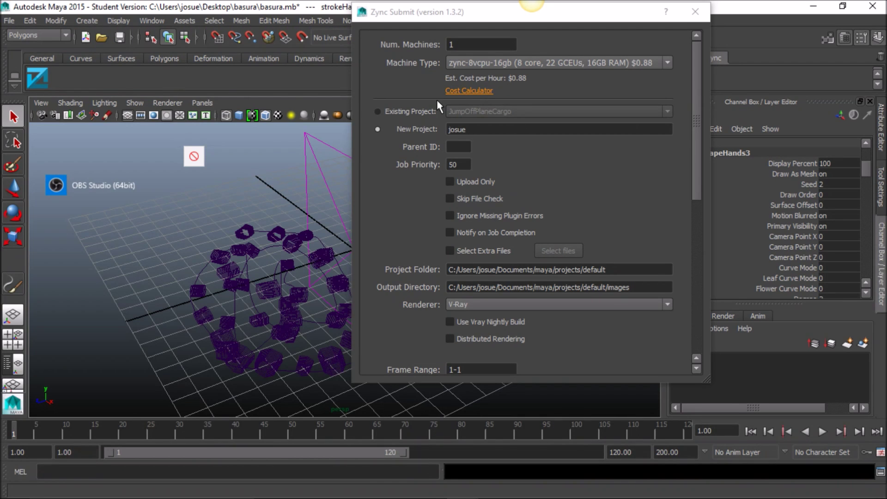
# Step: Look over the Zync documentation home page in the browser, and browse the tutorials page down to the Pricing Calculator video
pyautogui.click(174, 6)
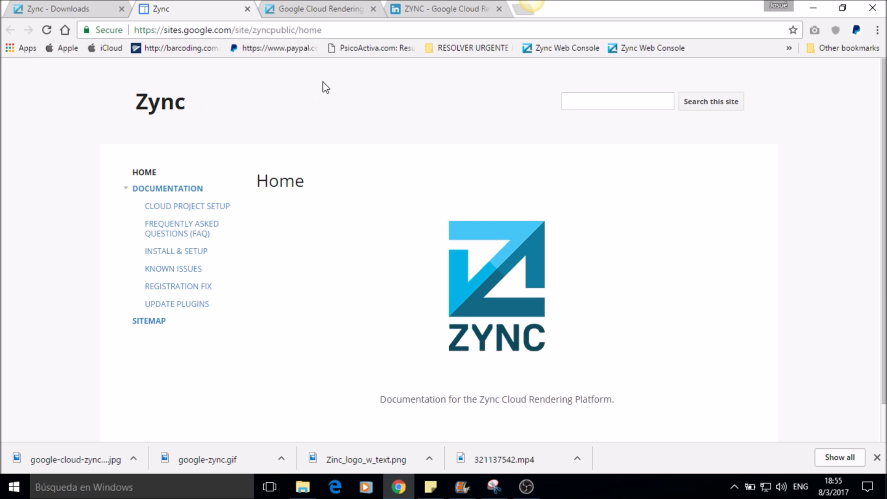
pyautogui.click(323, 17)
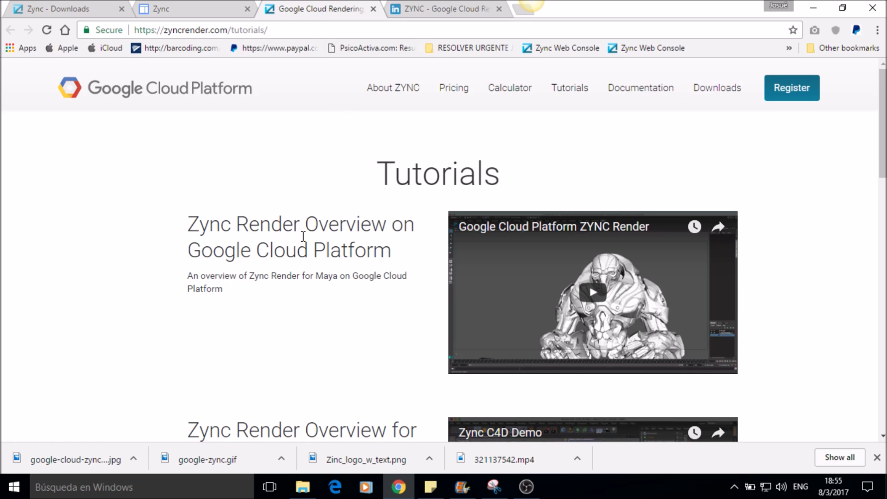
pyautogui.scroll(-5, 781, 259)
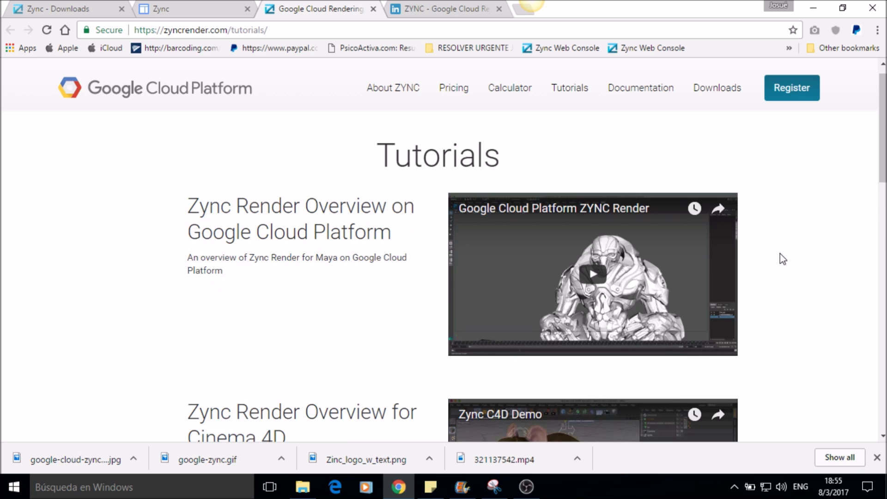
pyautogui.scroll(-2, 780, 259)
pyautogui.scroll(-4, 780, 260)
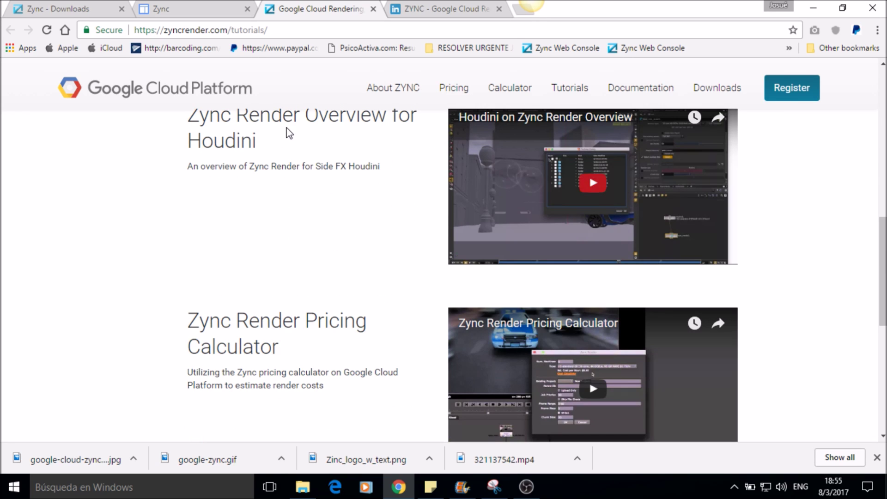
# Step: Return to the Zync Downloads page and examine the installers and useful links
pyautogui.click(68, 9)
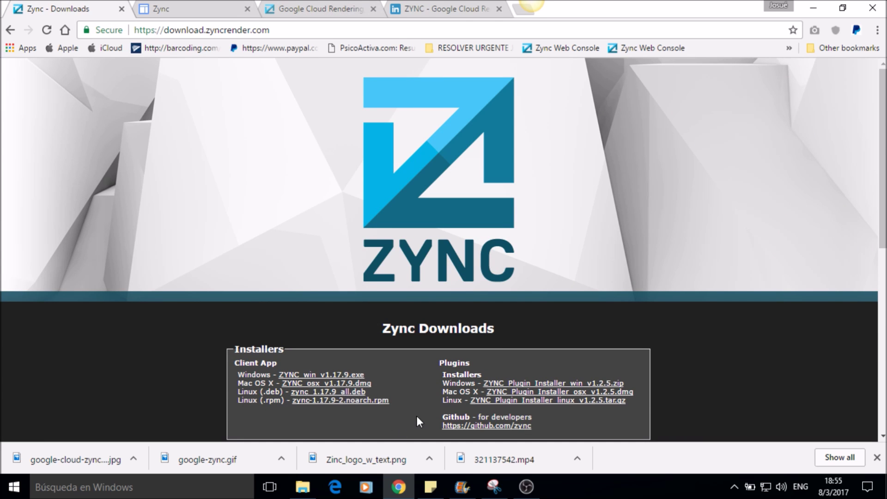
pyautogui.scroll(-3, 416, 418)
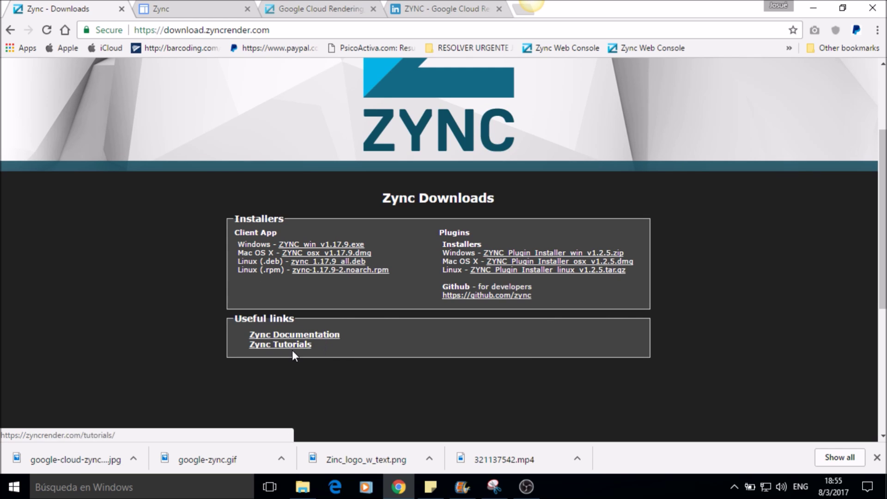